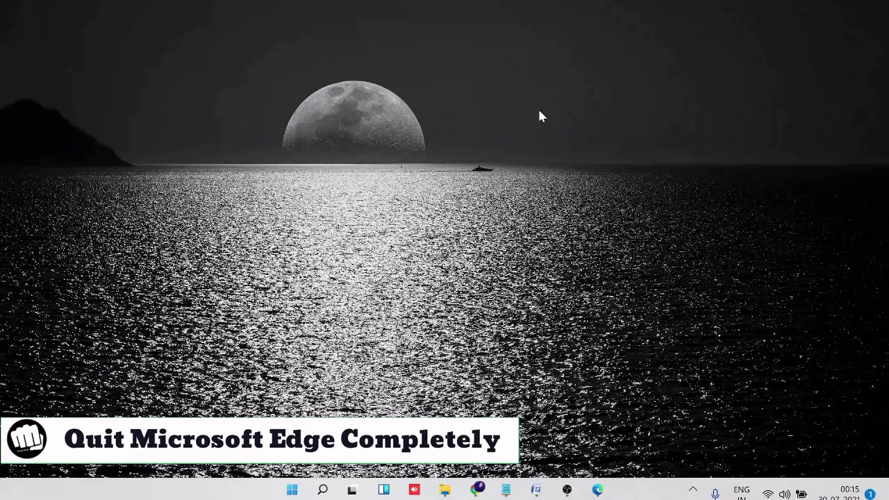
Open Microsoft Edge from the taskbar, then close its window to quit the browser
left_click(596, 492)
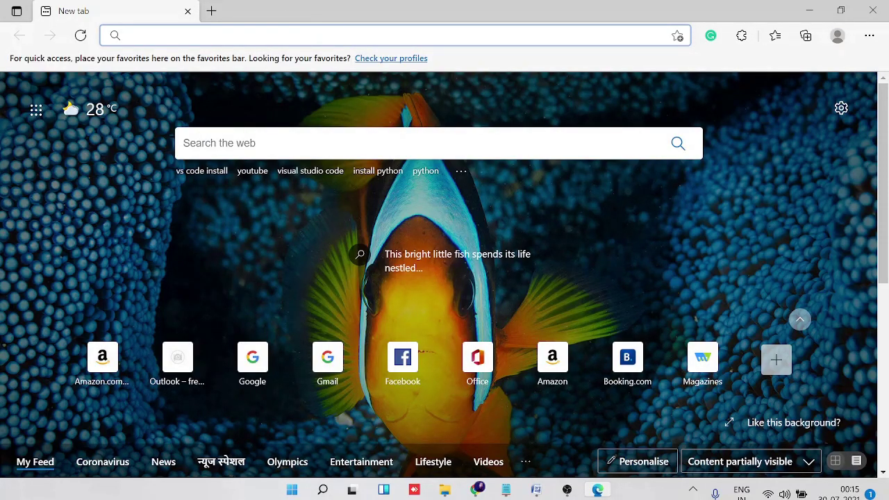
mouse_move(439, 491)
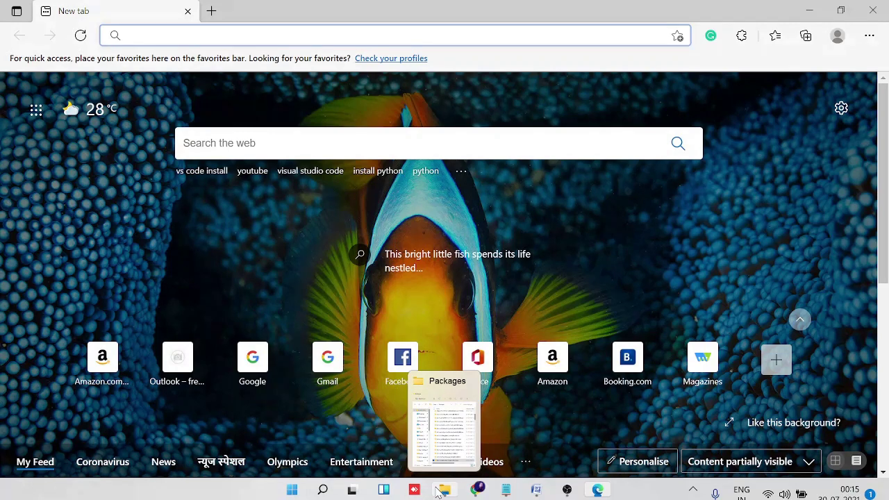
left_click(872, 14)
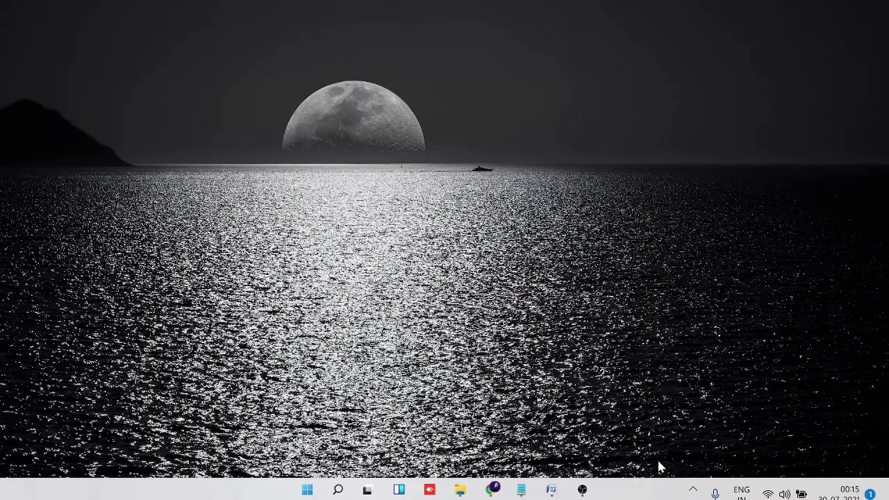
Start Task Manager by running taskmgr from the Run dialog
right_click(640, 492)
left_click(616, 357)
key("super+s")
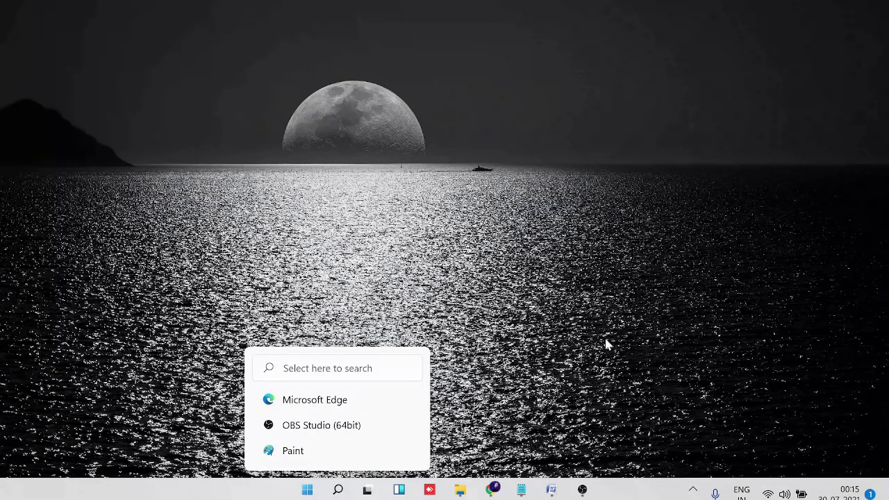
key("super+r")
type("tas")
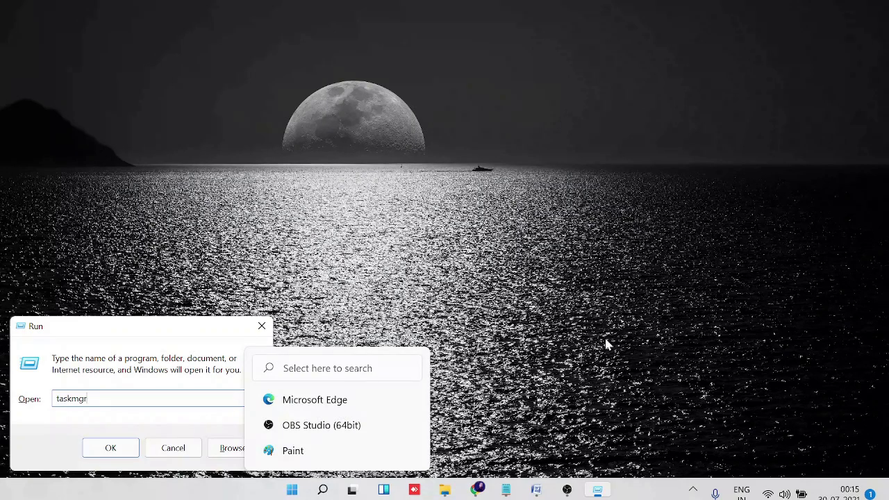
key("Return")
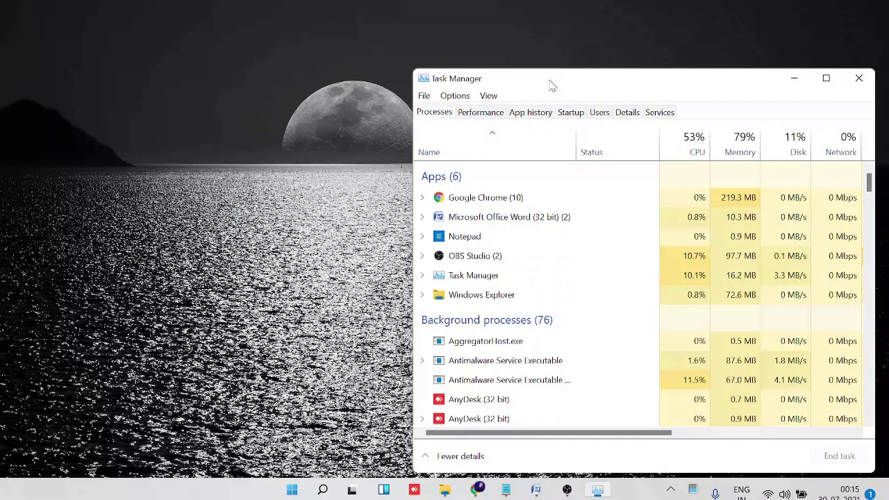
Move Task Manager up and scroll through the Details tab's process list
left_click_drag(551, 86, 402, 37)
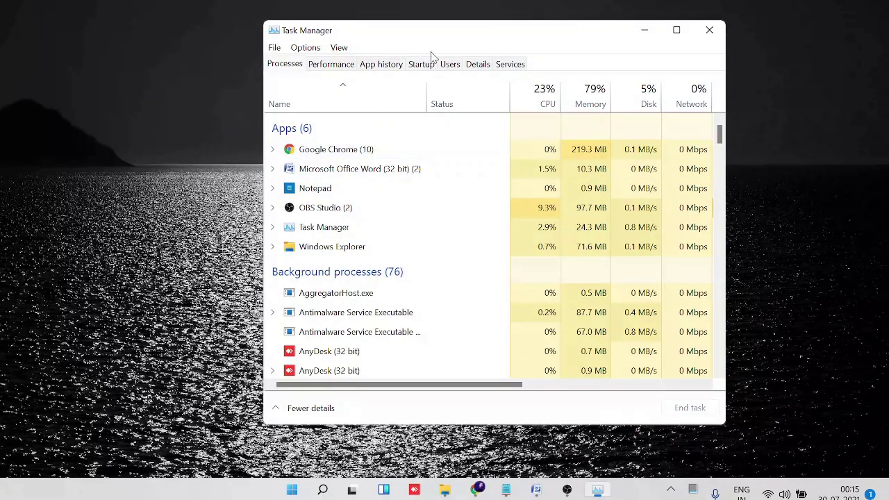
left_click(478, 64)
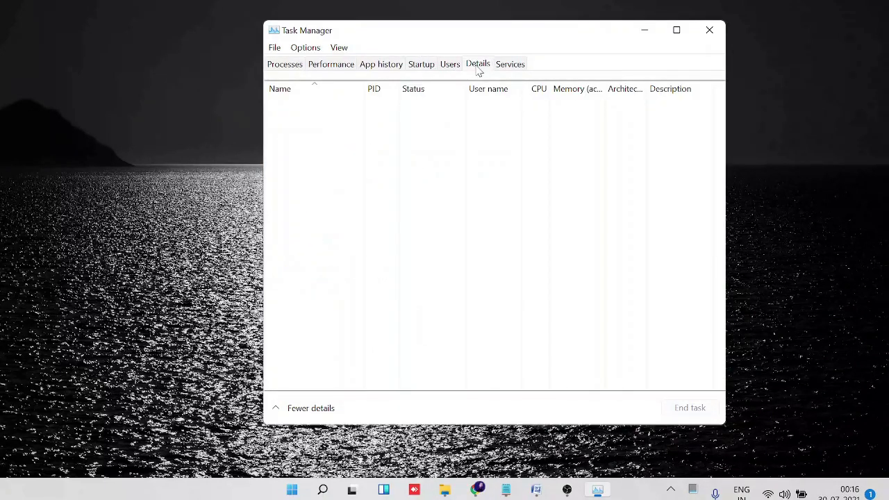
scroll(304, 195, "down", 8)
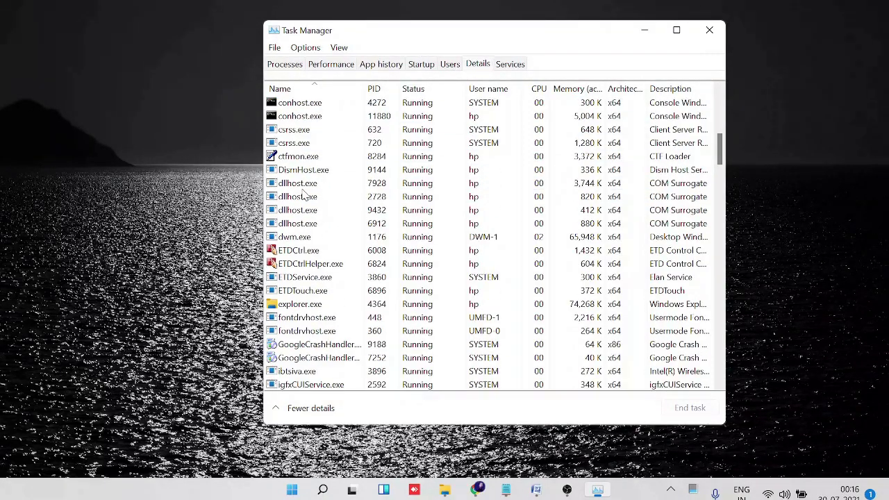
scroll(303, 194, "down", 9)
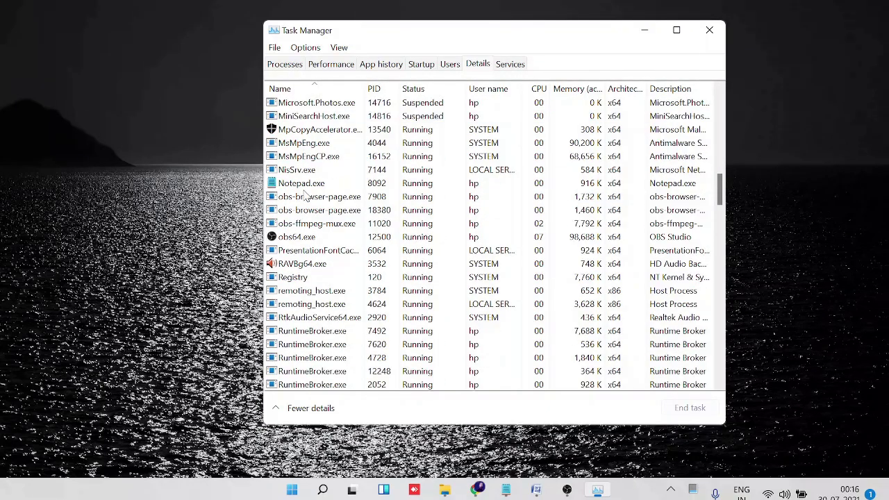
scroll(304, 195, "down", 2)
scroll(306, 196, "down", 8)
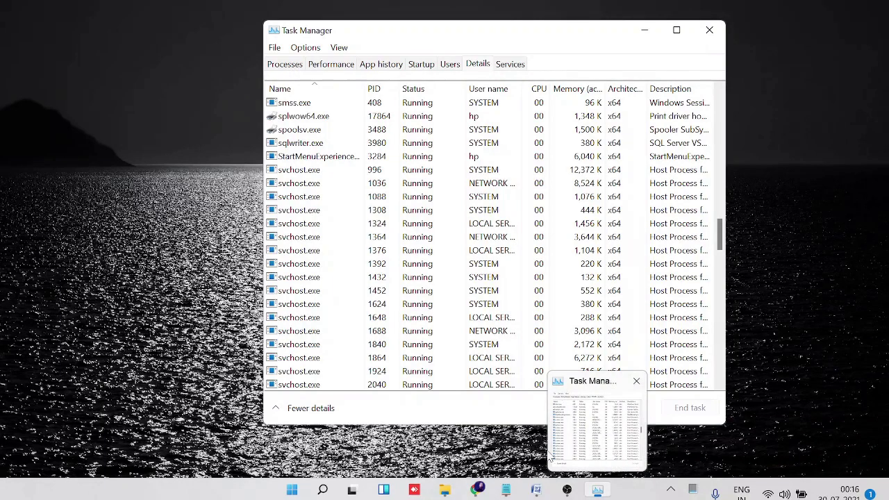
scroll(340, 229, "down", 3)
scroll(339, 233, "down", 15)
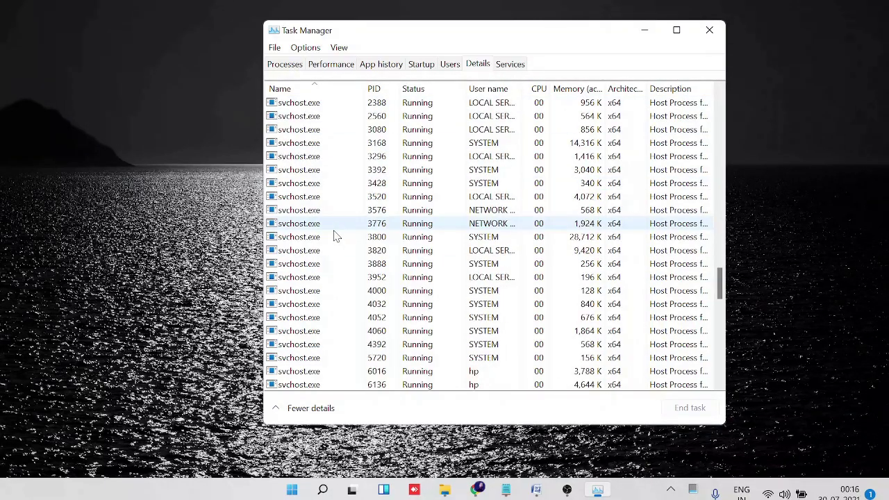
scroll(331, 236, "down", 4)
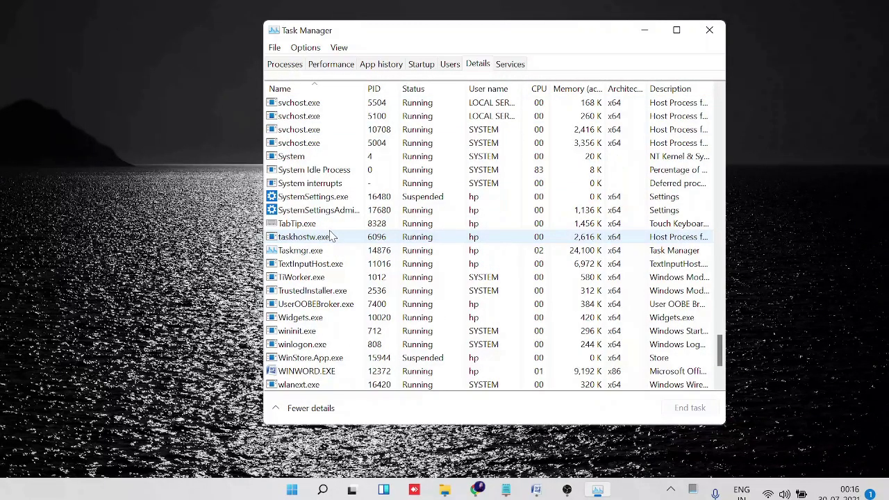
scroll(326, 239, "down", 3)
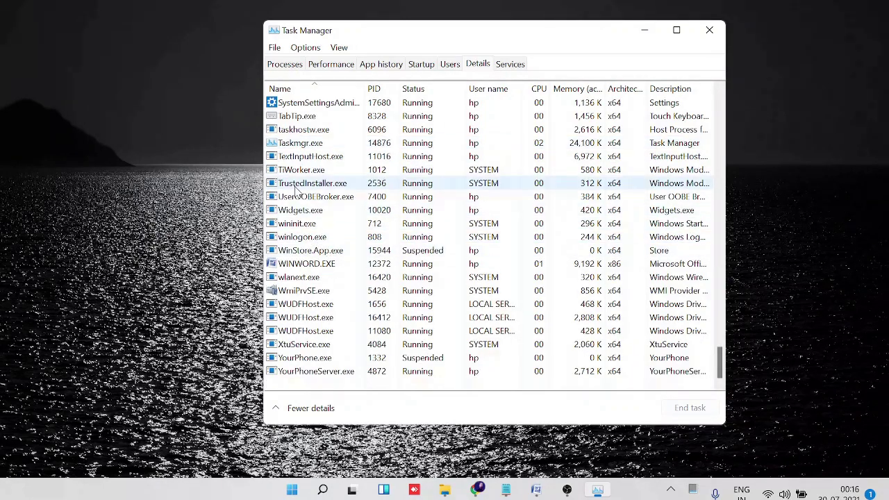
End the Taskmgr.exe process tree to close Task Manager
right_click(295, 143)
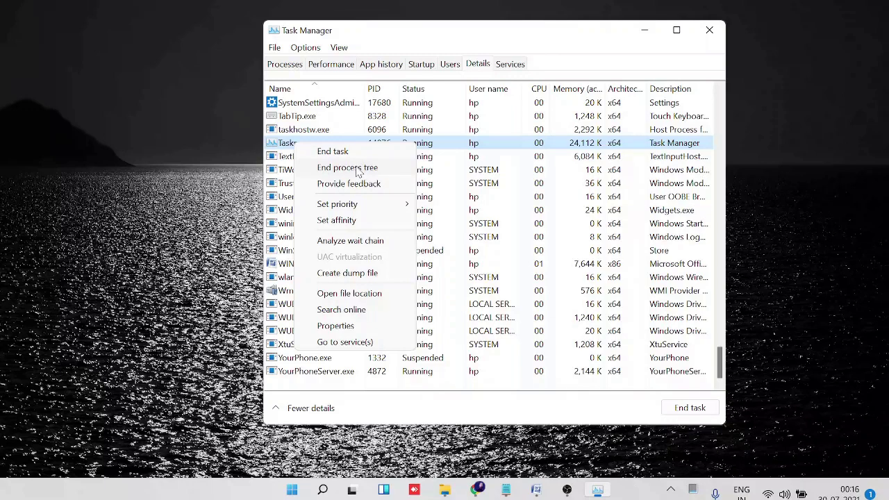
left_click(510, 50)
left_click(709, 30)
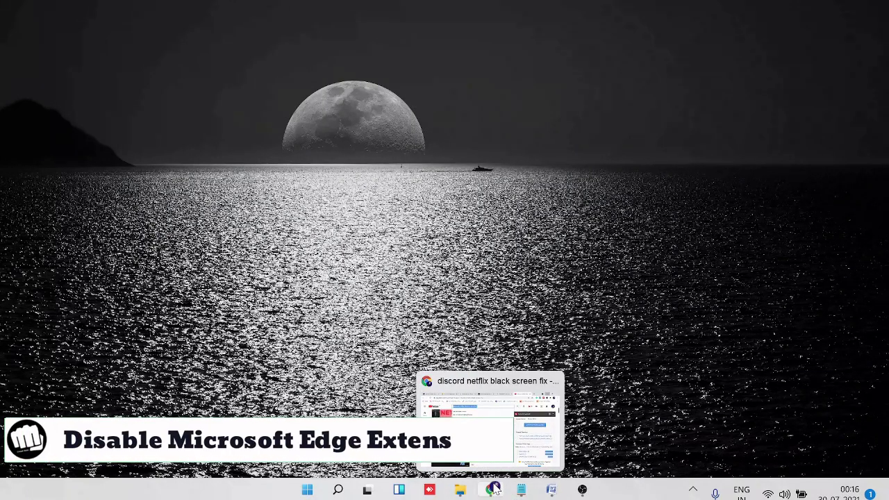
Reopen Edge via a Windows search for 'edge' and show its Extensions page listing Grammarly
left_click(347, 492)
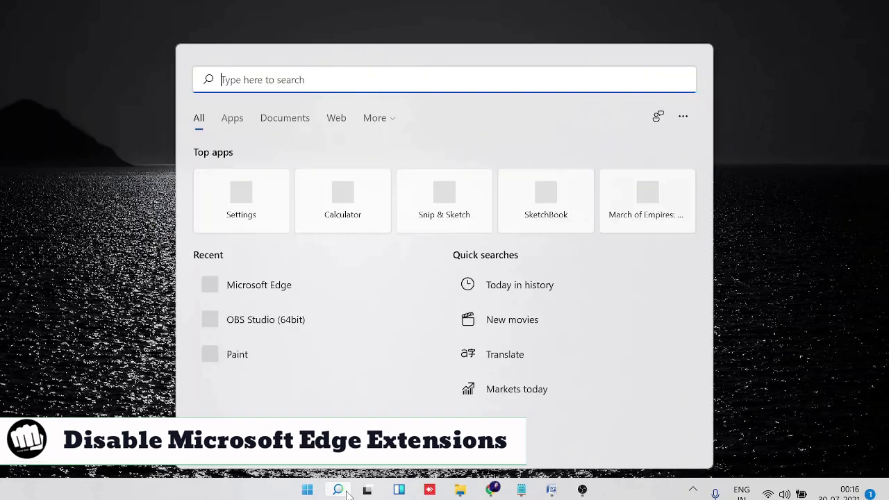
type("edge")
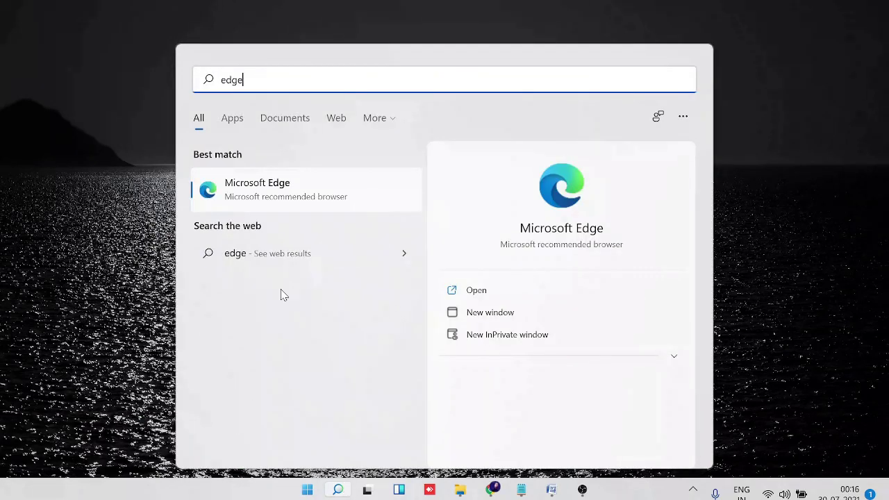
left_click(309, 207)
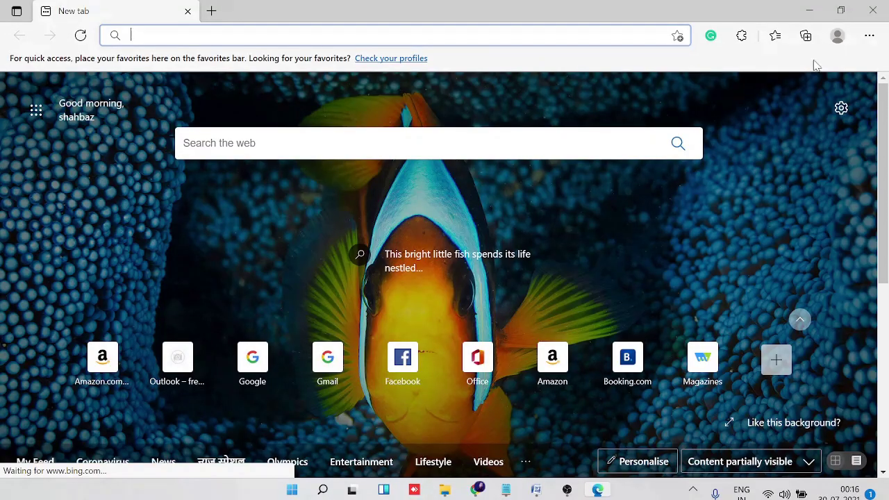
left_click(869, 36)
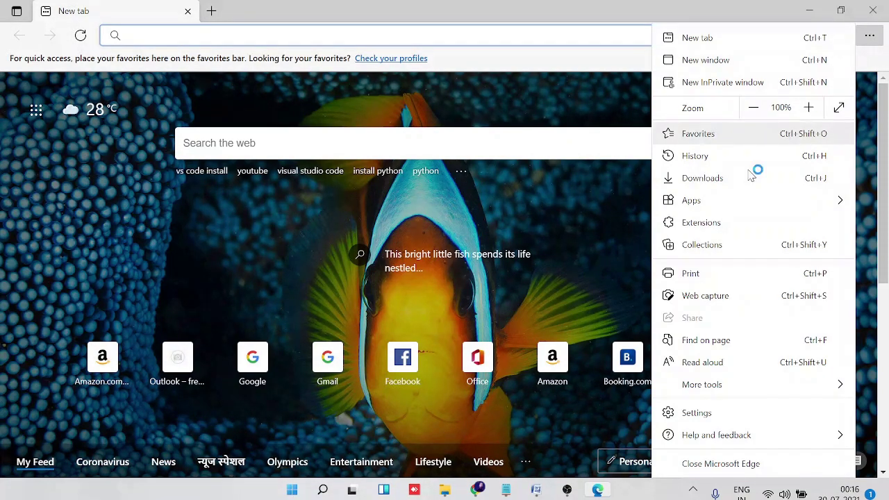
left_click(700, 222)
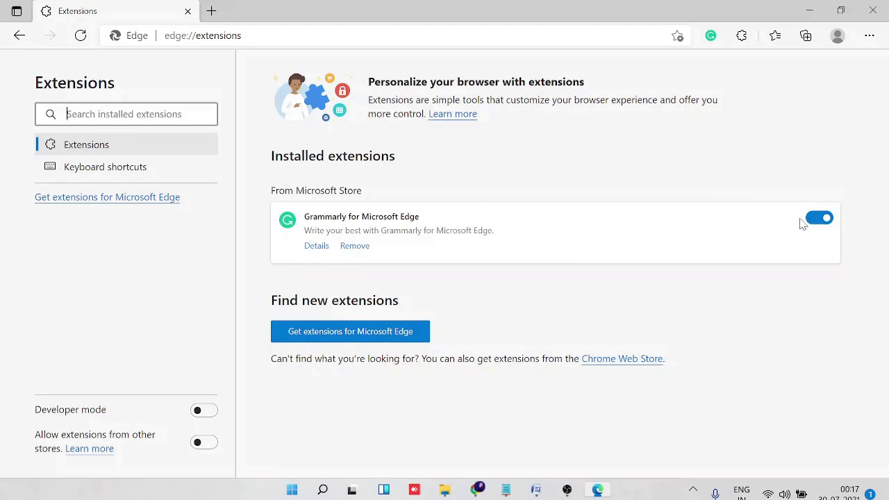
Turn off Grammarly for Microsoft Edge, remove it, and close its uninstall survey tab
left_click(823, 221)
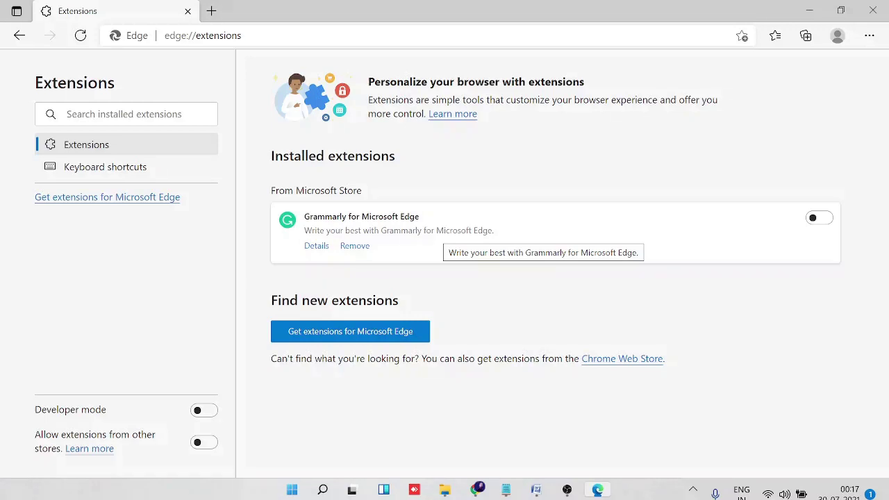
left_click(356, 247)
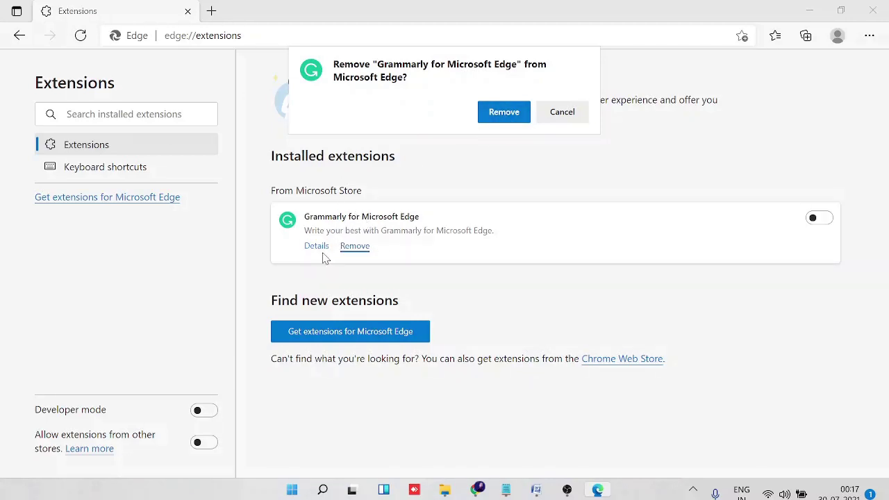
left_click(494, 114)
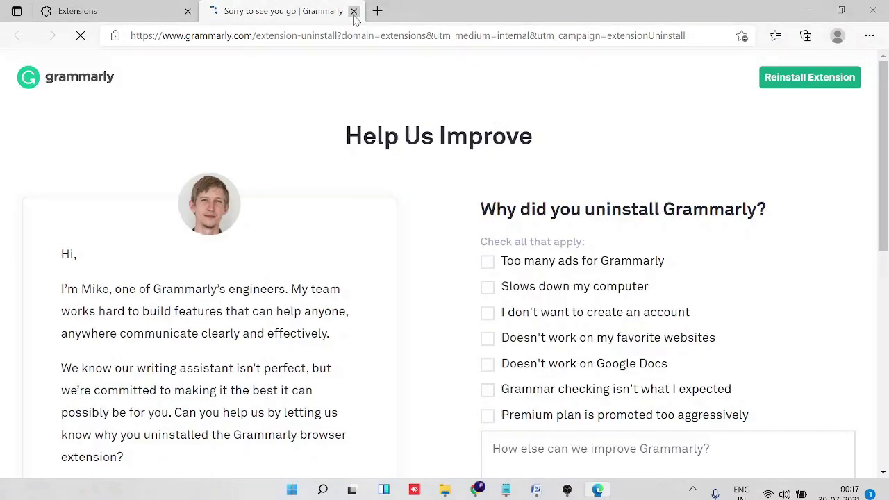
left_click(354, 12)
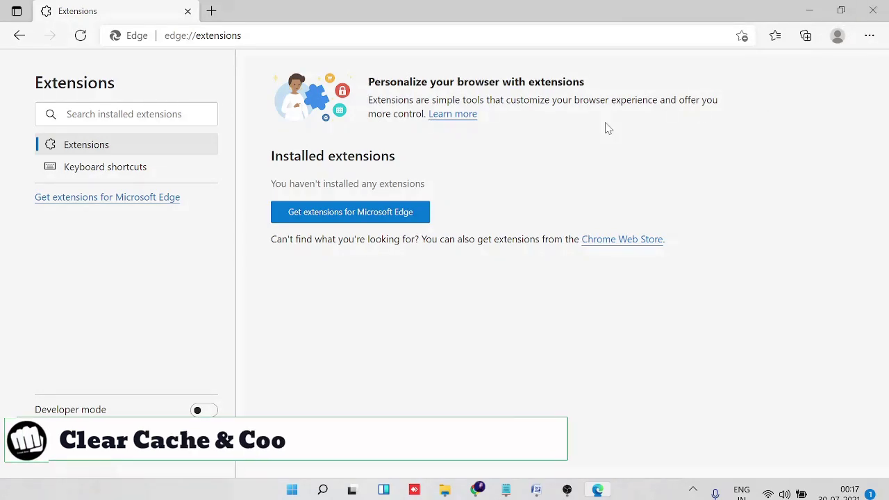
In Settings > Privacy, search, and services, bring up Clear browsing data's Choose what to clear
left_click(869, 35)
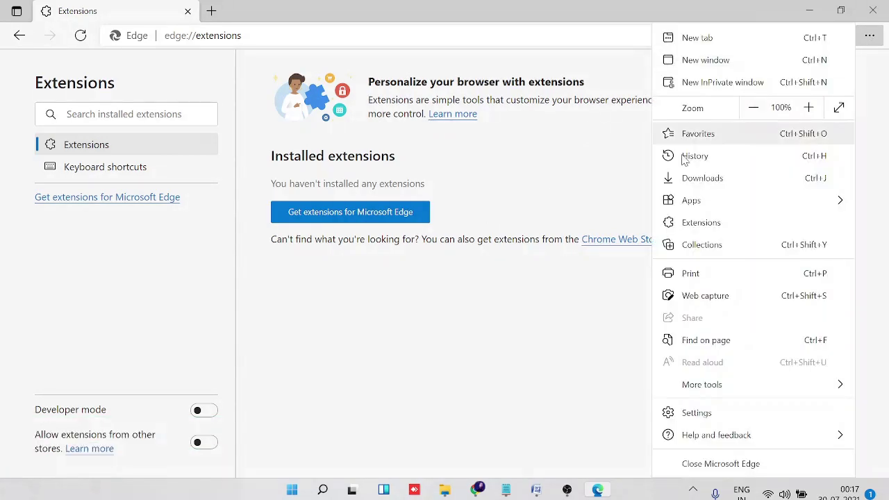
left_click(697, 414)
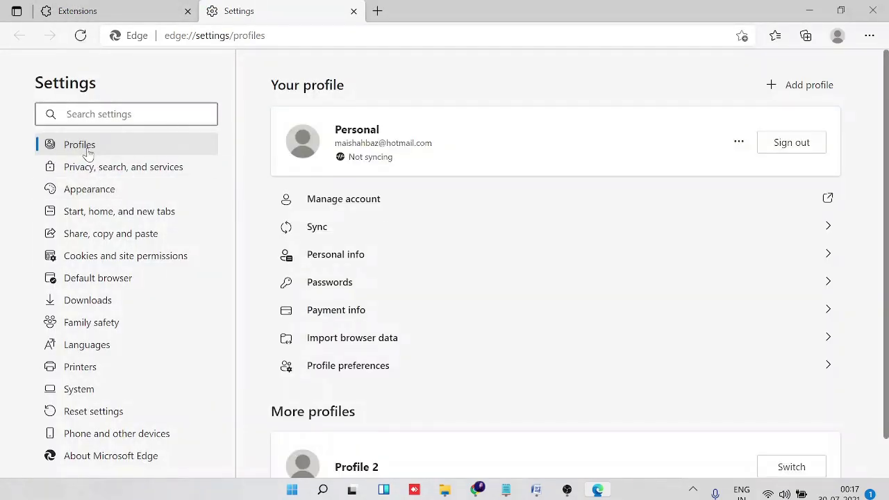
left_click(90, 169)
scroll(357, 278, "down", 3)
scroll(330, 333, "down", 1)
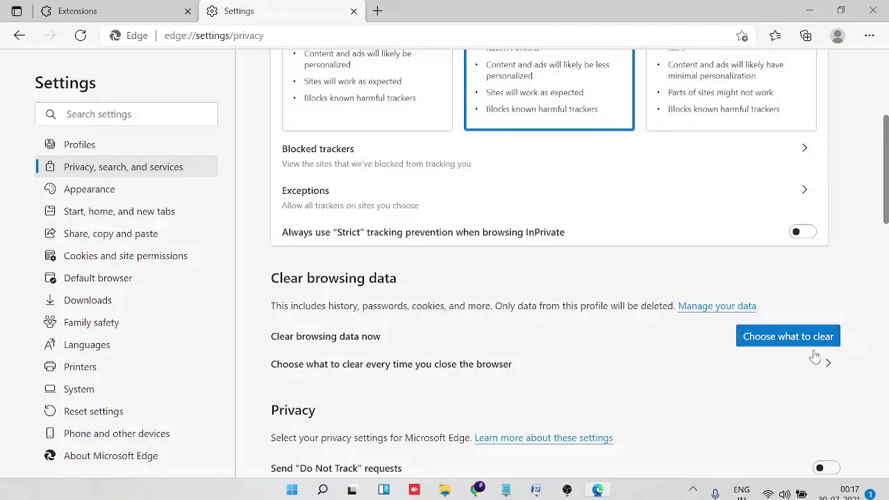
left_click(780, 341)
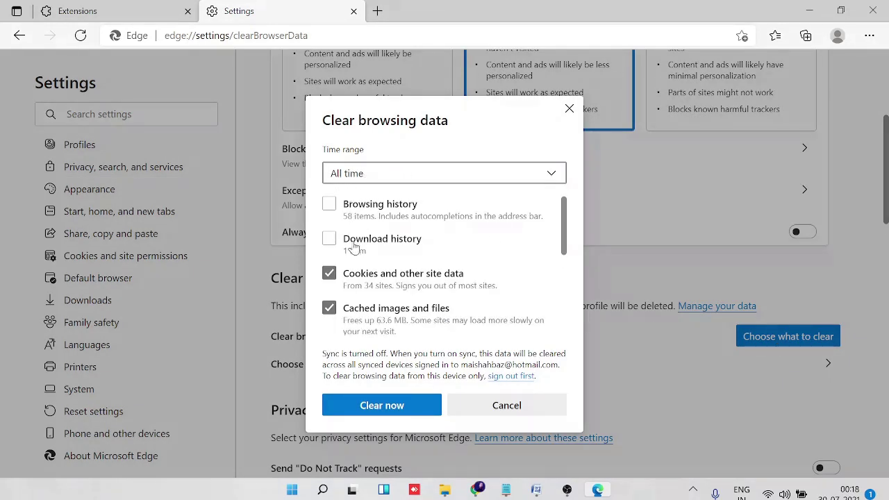
Clear all-time data, adding browsing and download history, site permissions, previous-version and Media Foundation data
scroll(374, 269, "down", 1)
scroll(378, 270, "up", 1)
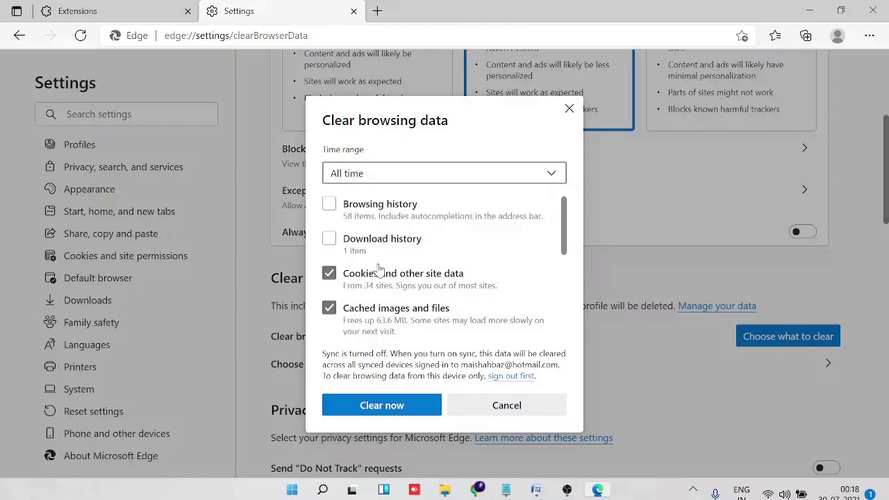
left_click(329, 204)
left_click(330, 240)
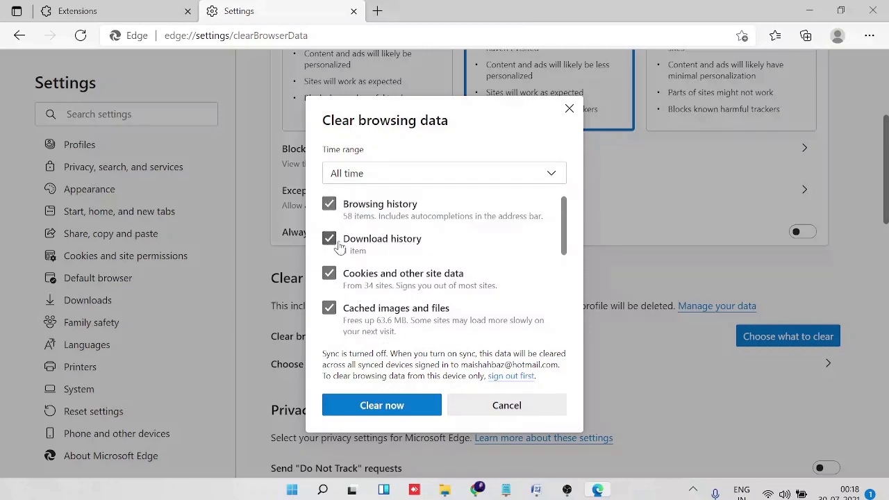
scroll(428, 257, "down", 1)
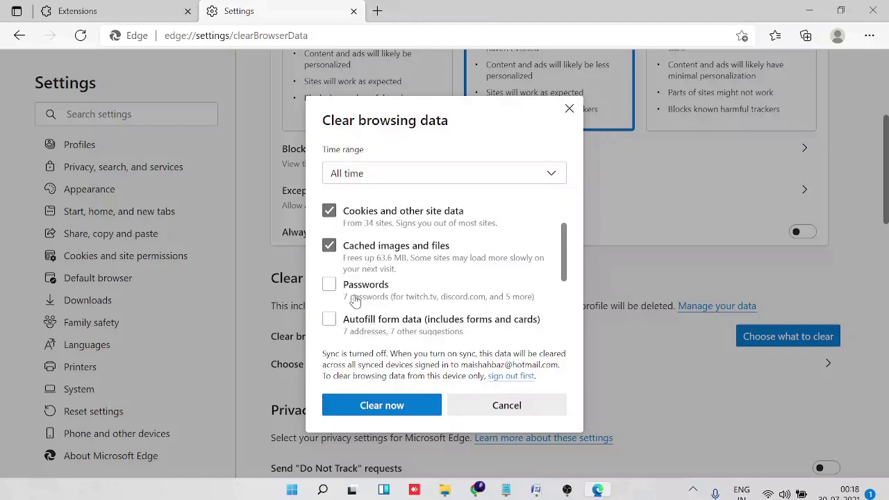
scroll(389, 322, "down", 1)
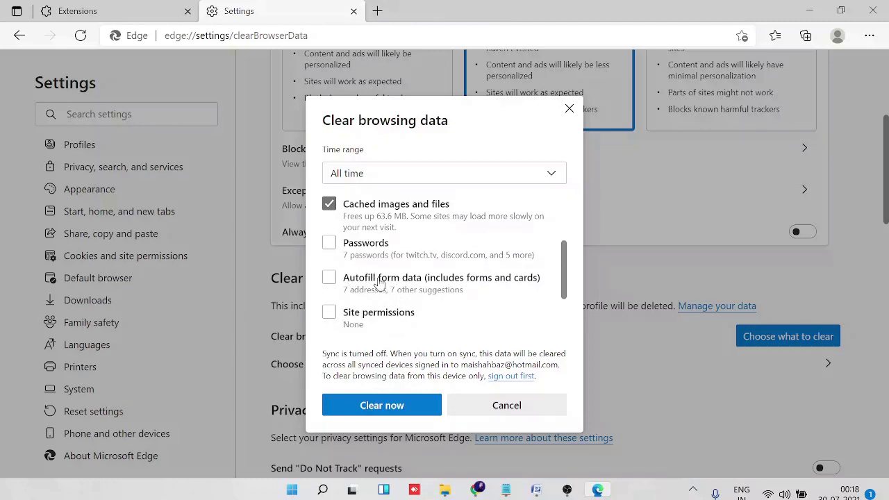
left_click(333, 315)
scroll(393, 301, "down", 1)
left_click(334, 309)
scroll(337, 310, "down", 1)
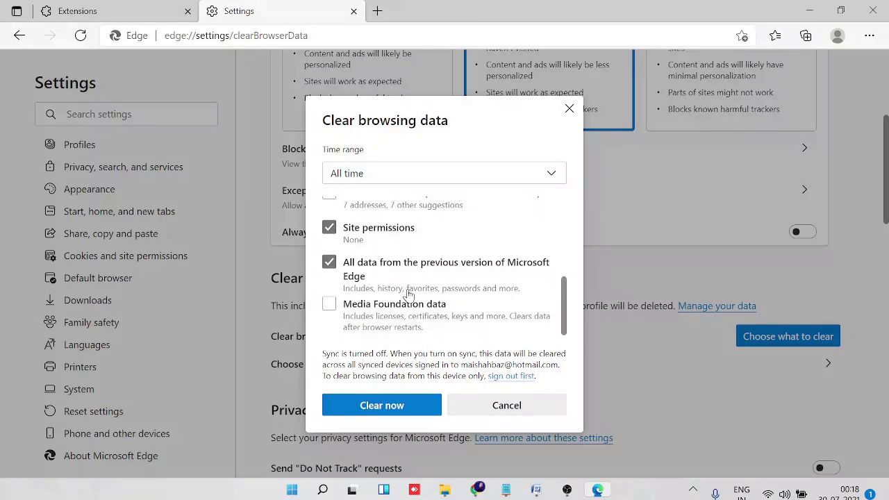
left_click(330, 305)
left_click(384, 408)
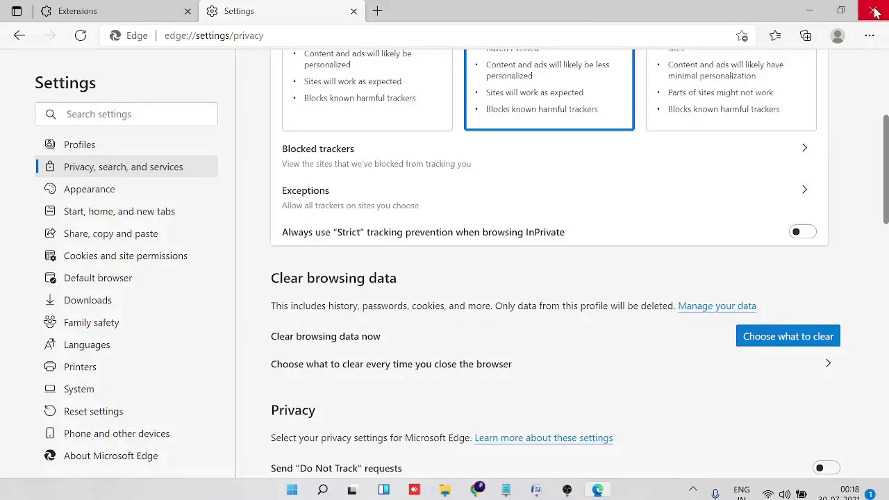
Go to Help and feedback > About Microsoft Edge, confirming version 92.0.902.55 is up to date
left_click(870, 36)
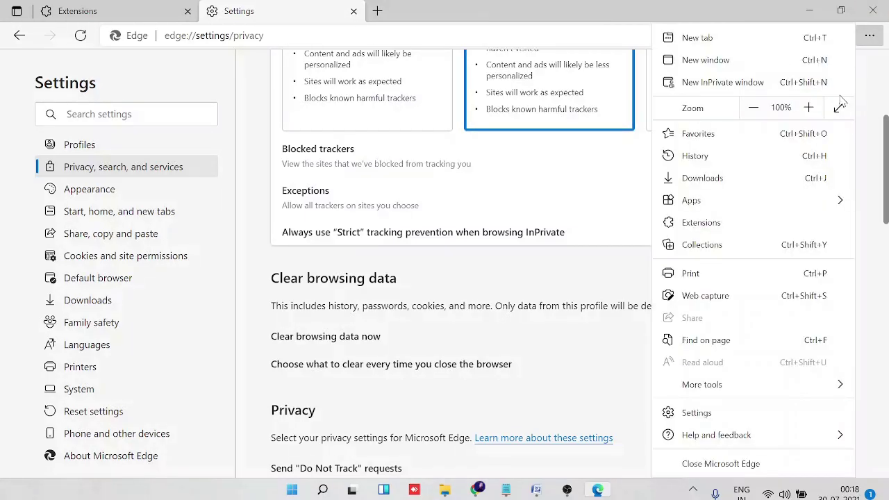
mouse_move(717, 449)
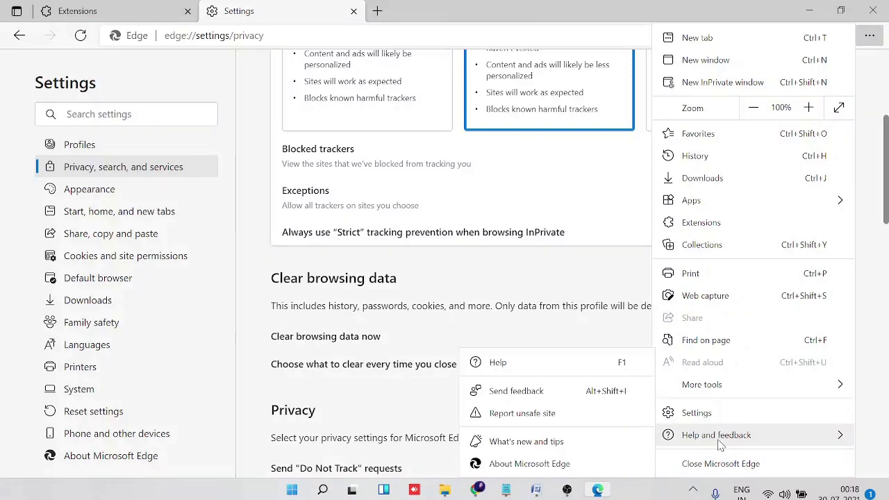
left_click(521, 465)
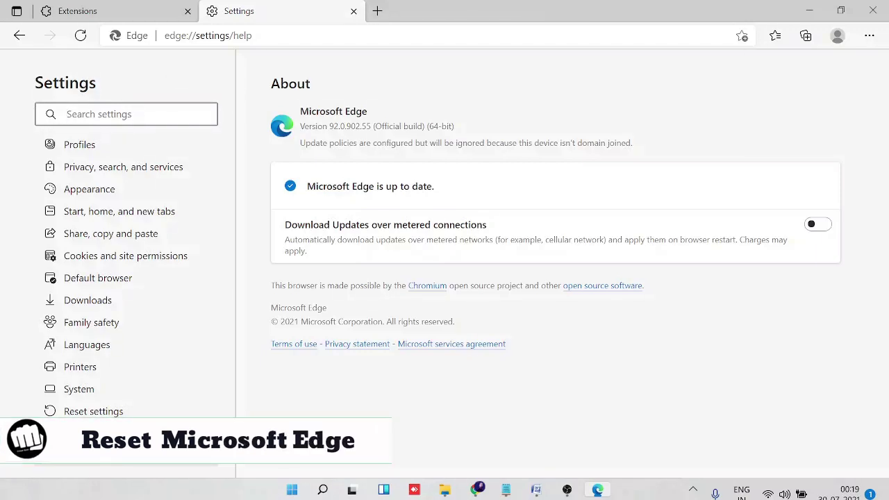
Search settings for 'reset', restore Edge settings to their defaults, then close Edge
type("re")
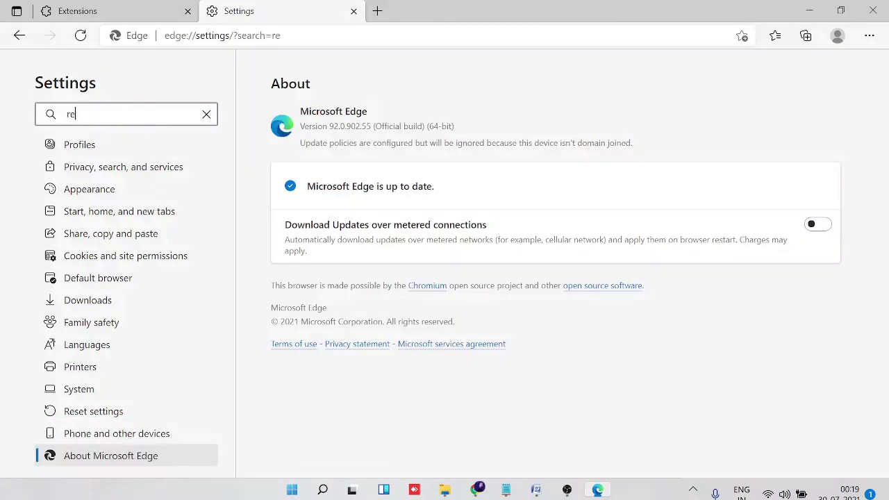
type("set")
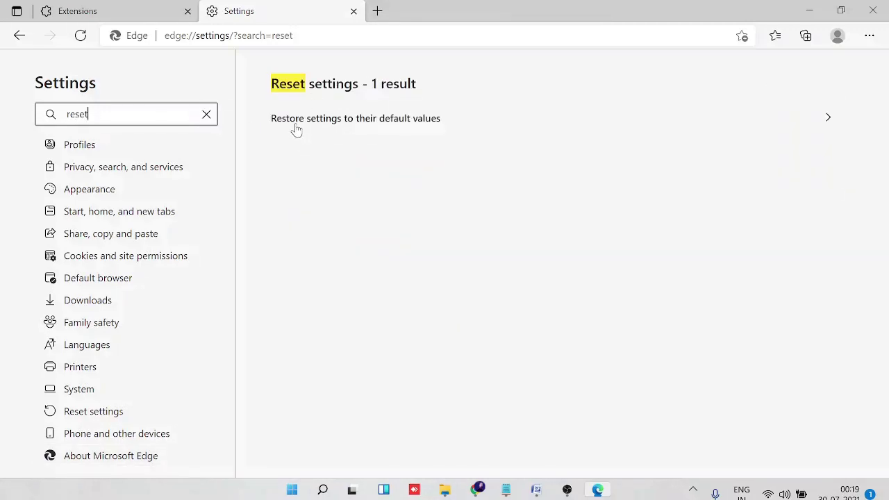
left_click(427, 125)
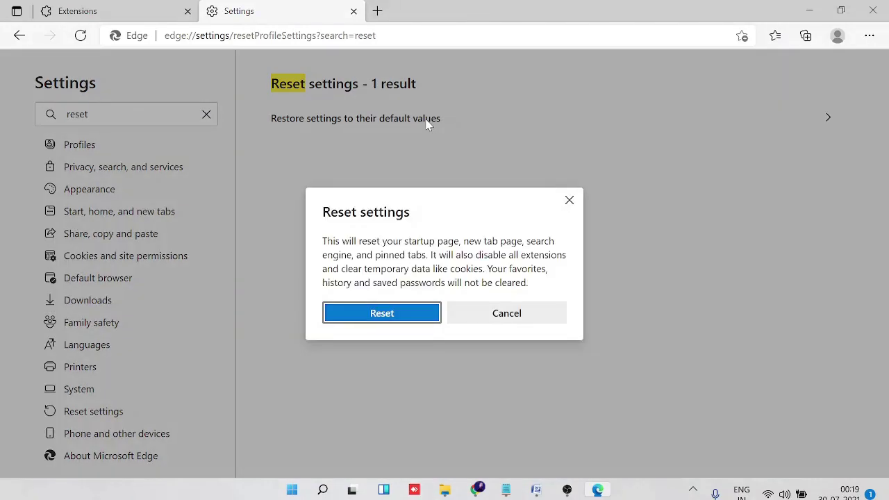
left_click(382, 319)
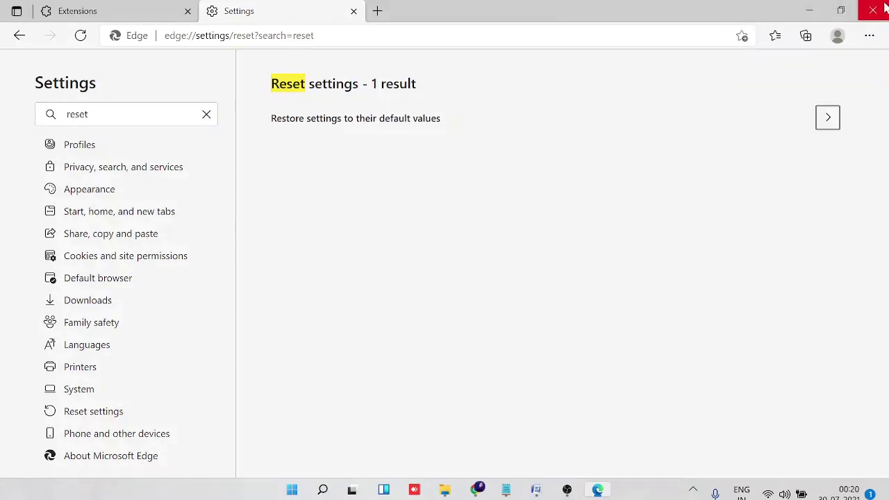
left_click(865, 9)
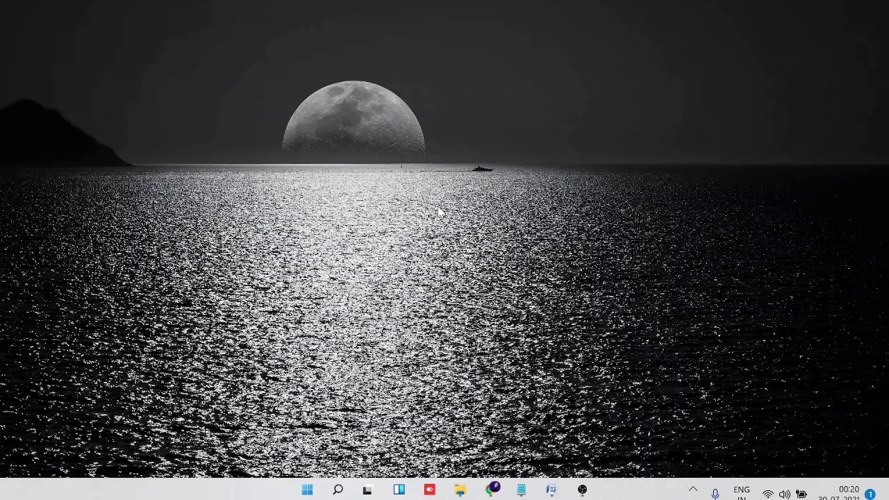
Open the %localappdata% folder from the Run dialog
key("super+r")
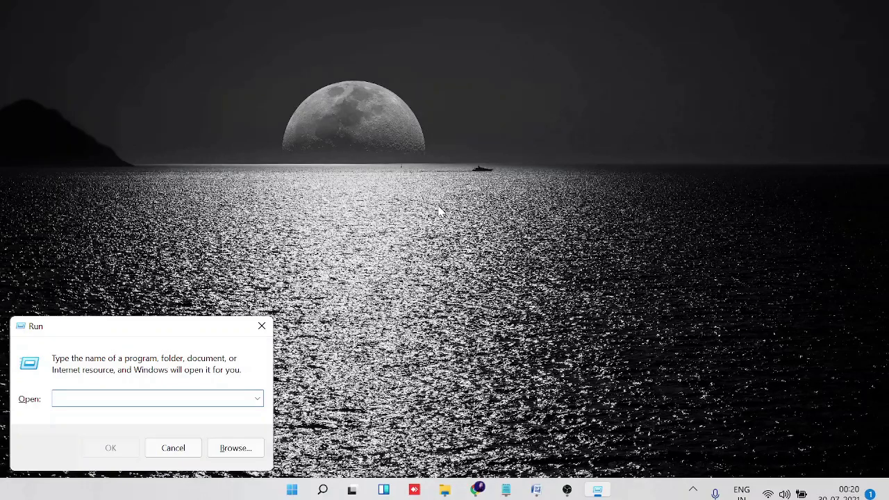
type("zfi")
key("BackSpace")
key("BackSpace")
key("BackSpace")
type("%")
key("BackSpace")
type("%localappdata%")
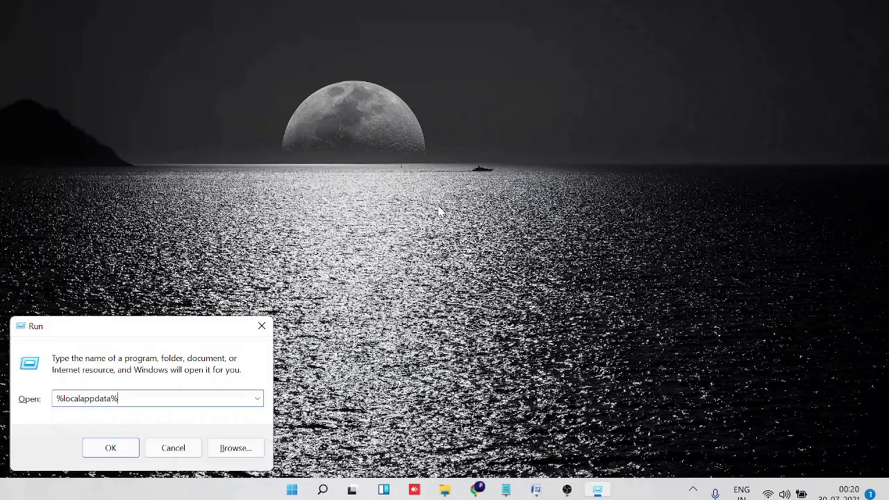
key("Return")
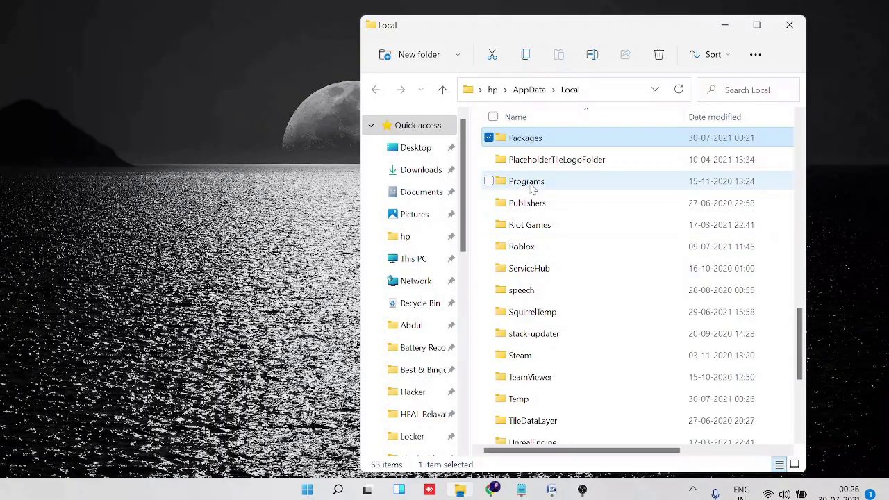
Open the Packages folder under AppData\Local and browse its package folders
left_click(531, 185)
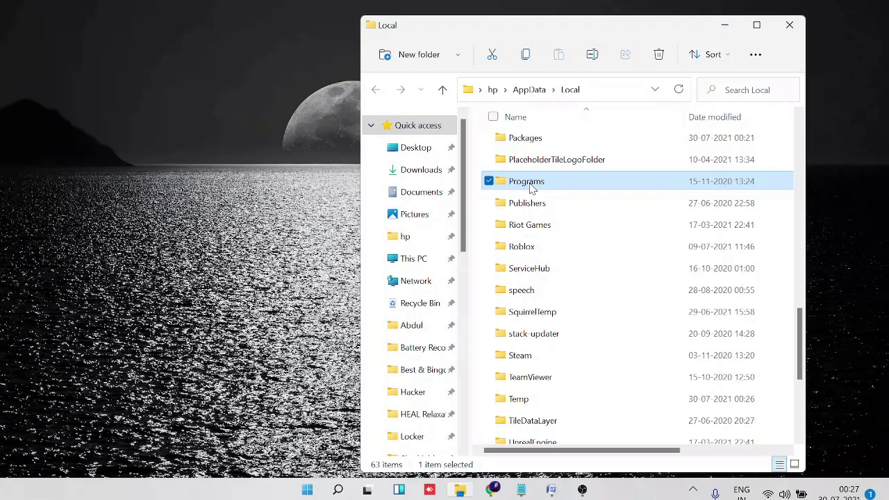
double_click(531, 139)
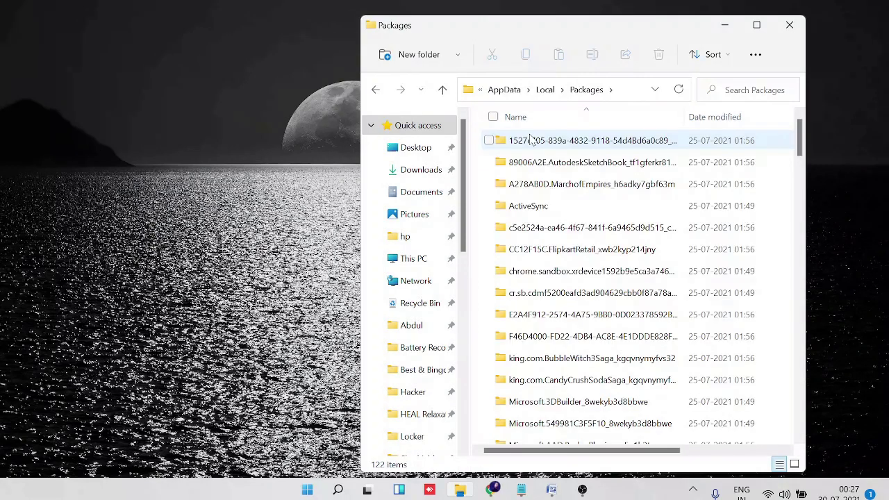
left_click(536, 167)
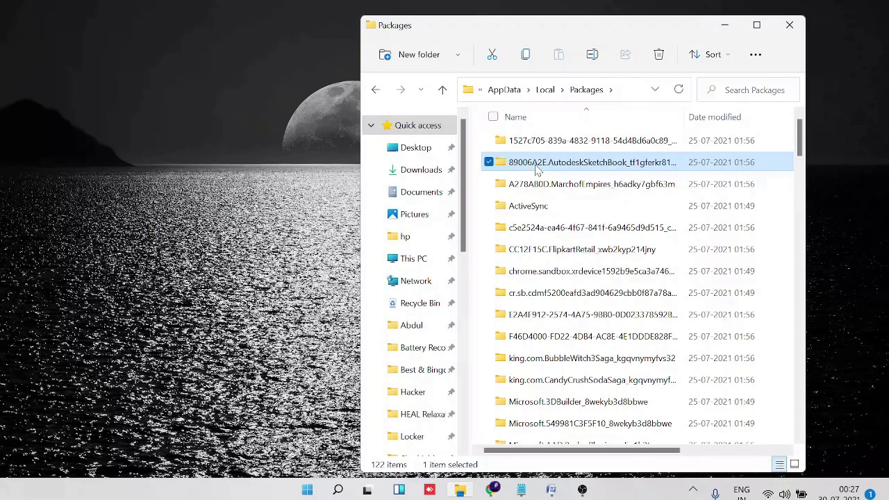
left_click(539, 184)
left_click(538, 164)
left_click(540, 188)
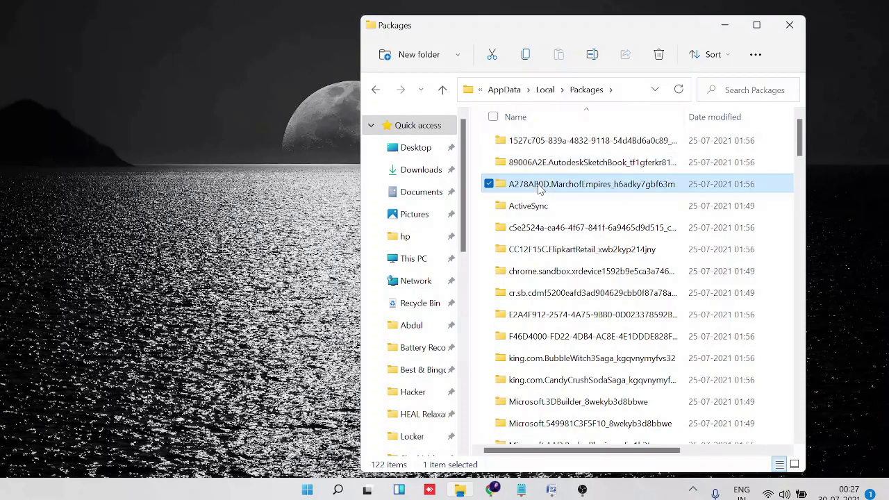
Find the Microsoft.MicrosoftEdge_8wekyb3d8bbwe folder and bring up its context menu
key("m")
scroll(551, 229, "down", 1)
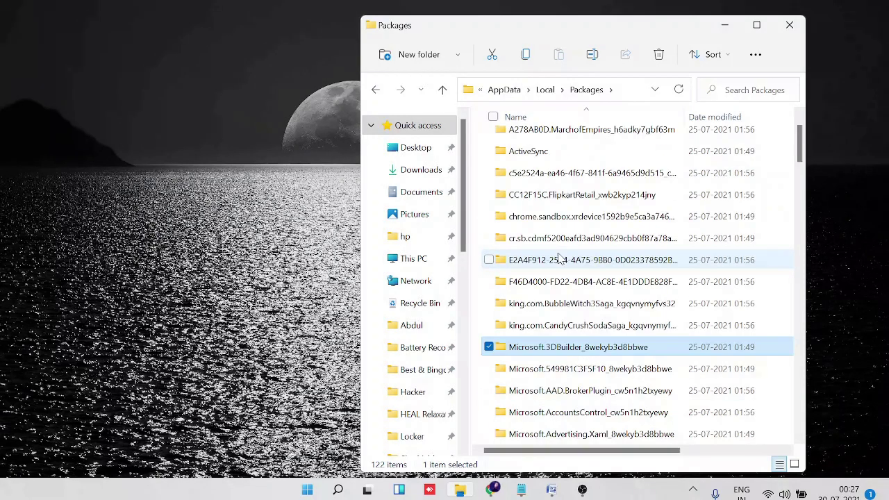
scroll(577, 332, "down", 1)
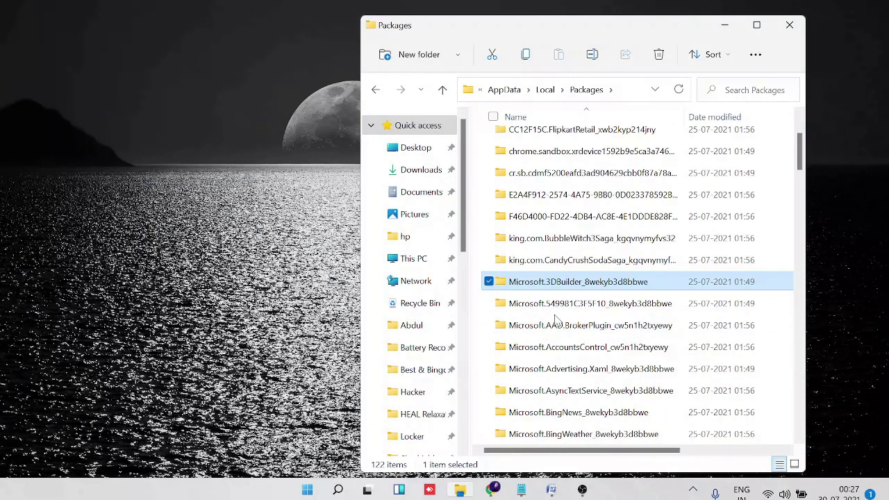
scroll(560, 331, "down", 2)
scroll(559, 331, "down", 1)
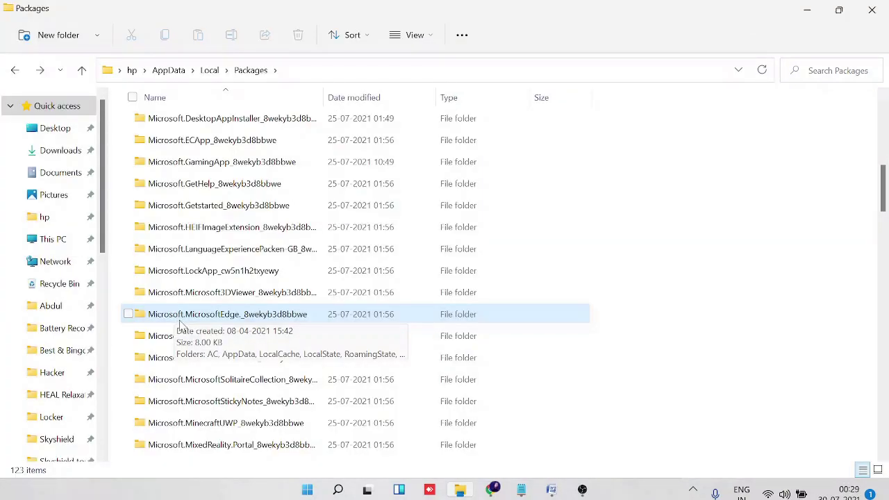
right_click(258, 321)
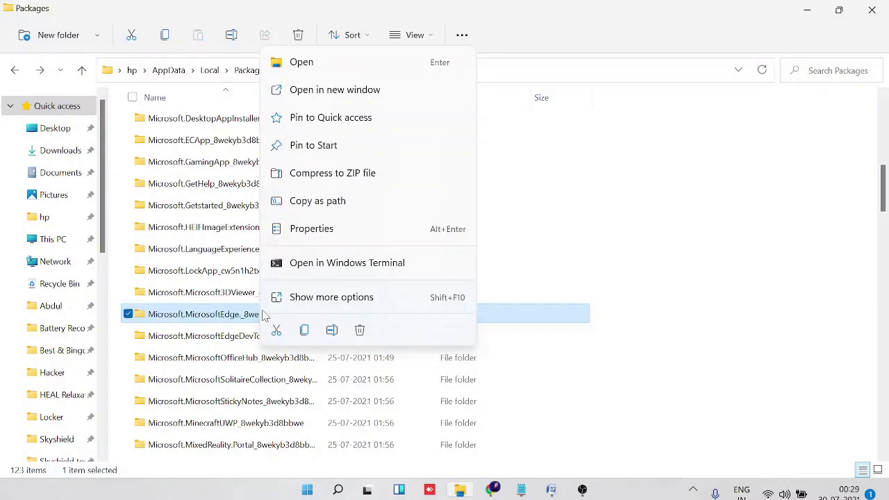